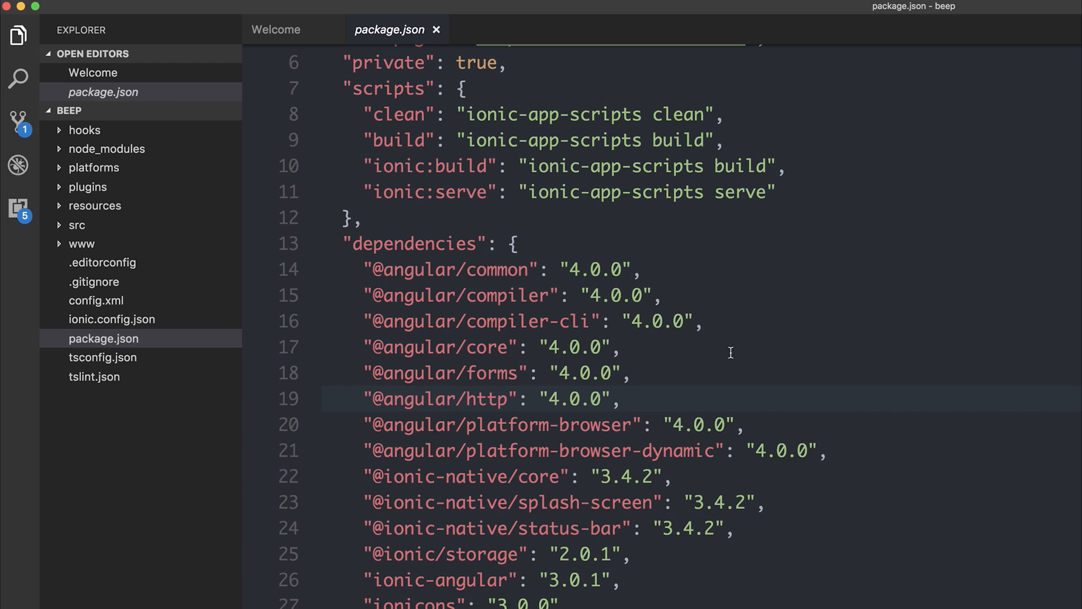
{"action": "left_click", "coordinate": [618, 269]}
{"action": "key", "text": "shift+Right"}
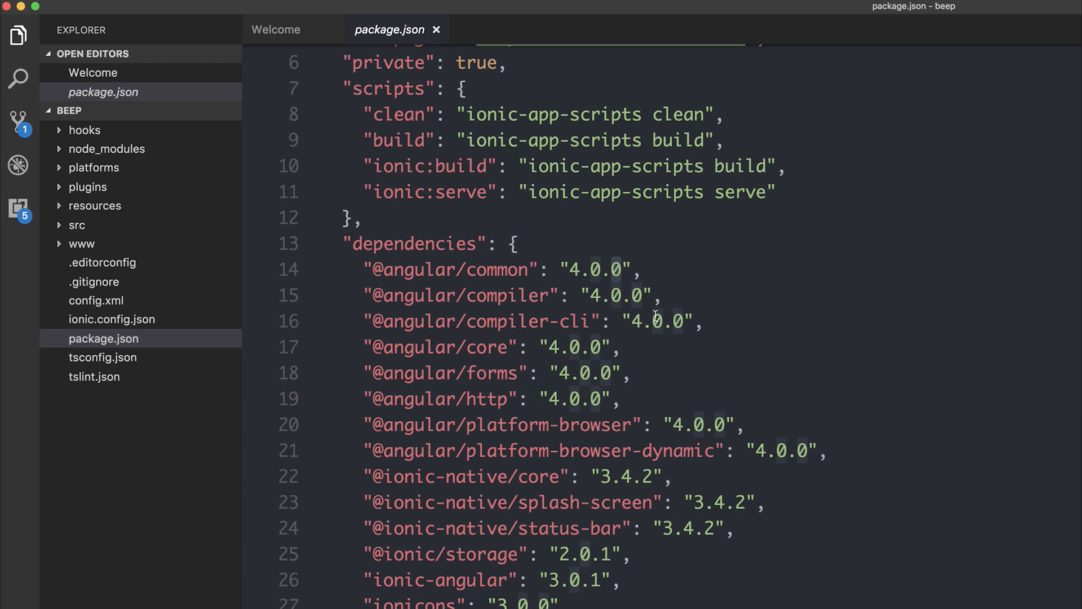
{"action": "type", "text": "2"}
{"action": "key", "text": "Down"}
{"action": "key", "text": "BackSpace"}
{"action": "type", "text": "2"}
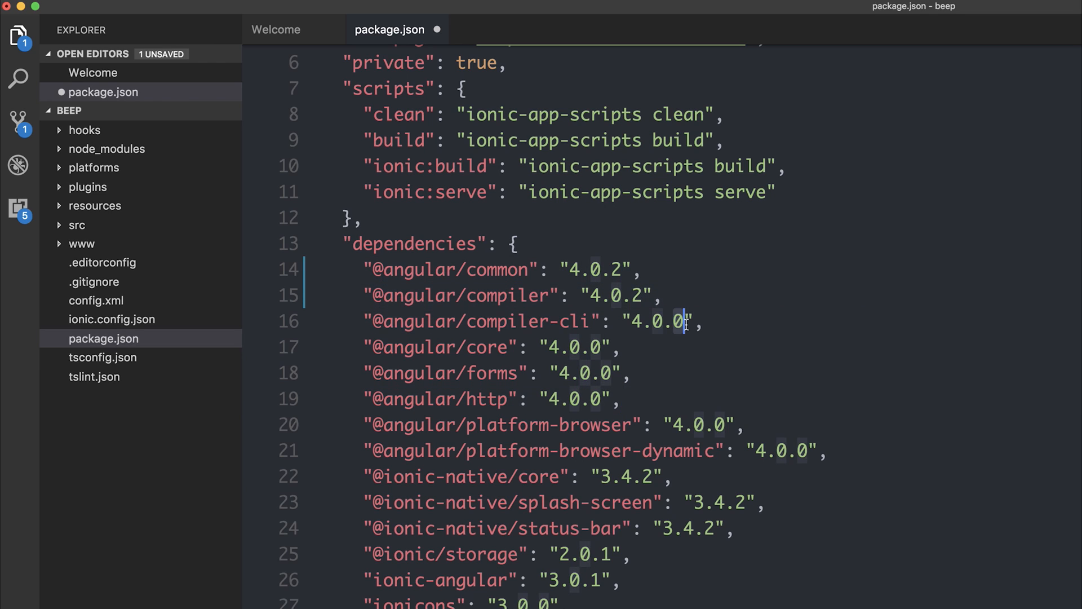
{"action": "double_click", "coordinate": [631, 484]}
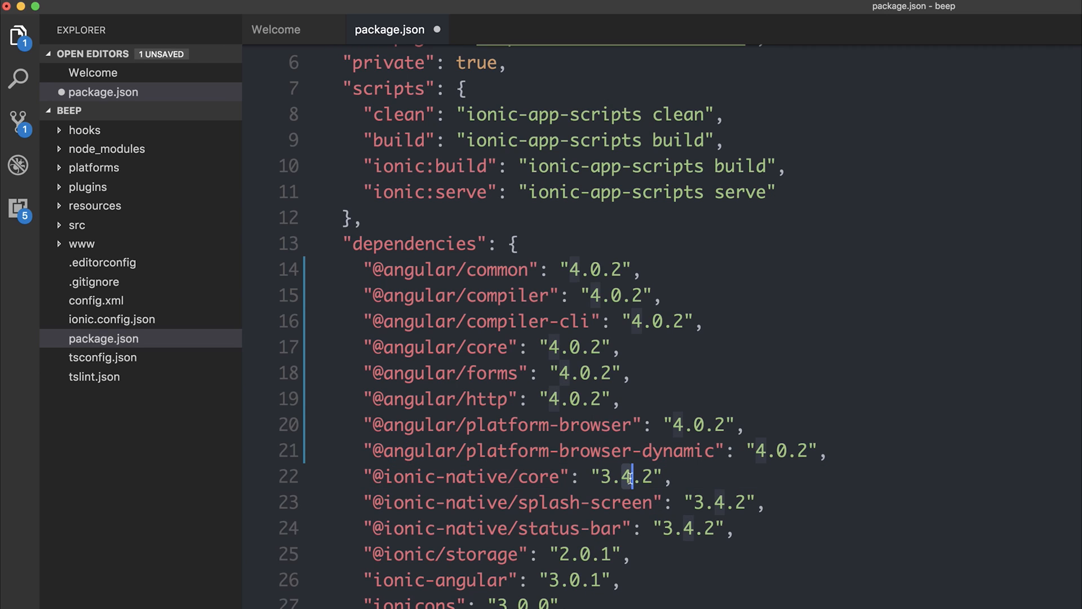
{"action": "type", "text": "6"}
{"action": "key", "text": "shift+Right"}
{"action": "type", "text": "1"}
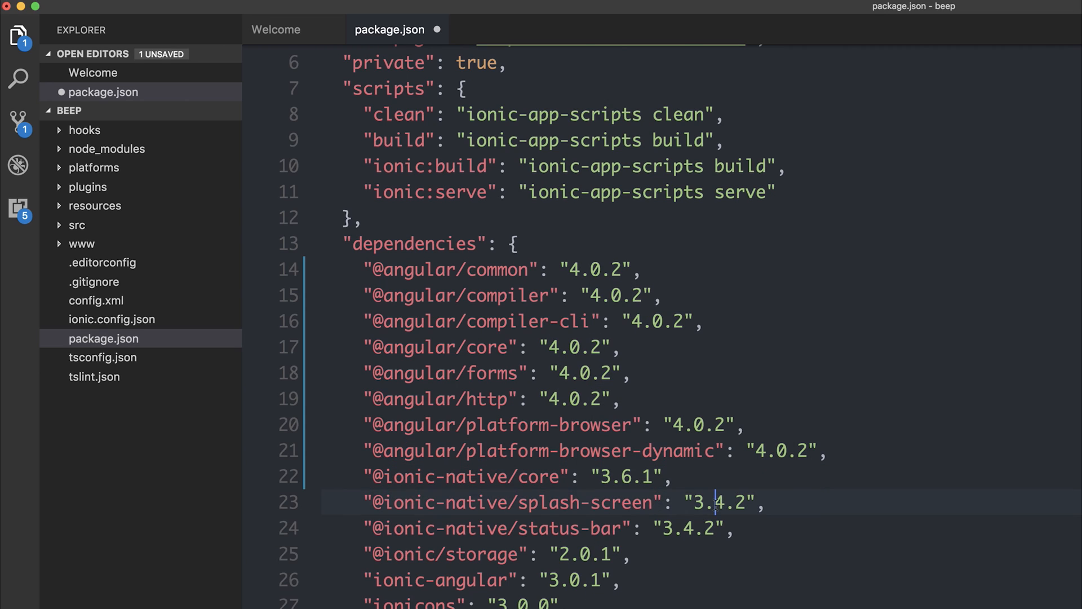
{"action": "key", "text": "Down"}
{"action": "key", "text": "Down"}
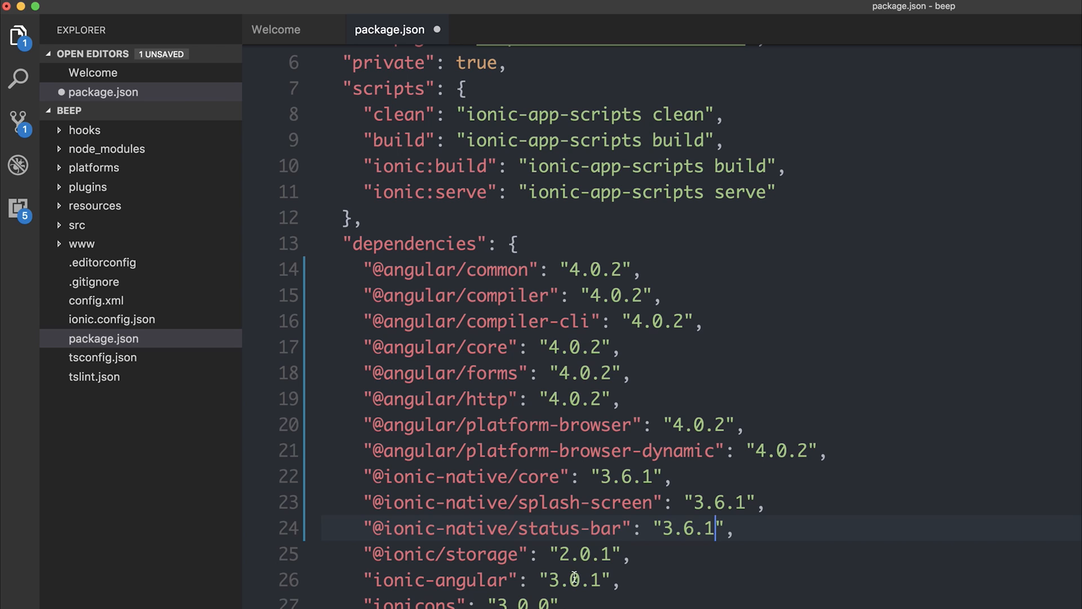
{"action": "double_click", "coordinate": [573, 580]}
{"action": "type", "text": "1"}
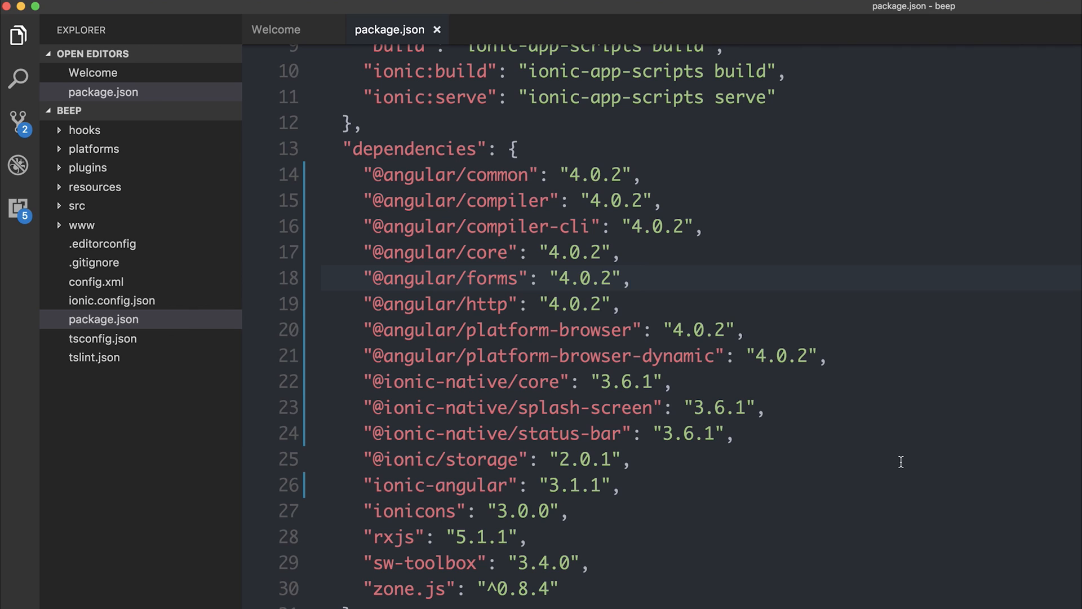
{"action": "type", "text": "npm install"}
Run npm install, then ionic serve to launch the app showing its Inbox page.
{"action": "key", "text": "Return"}
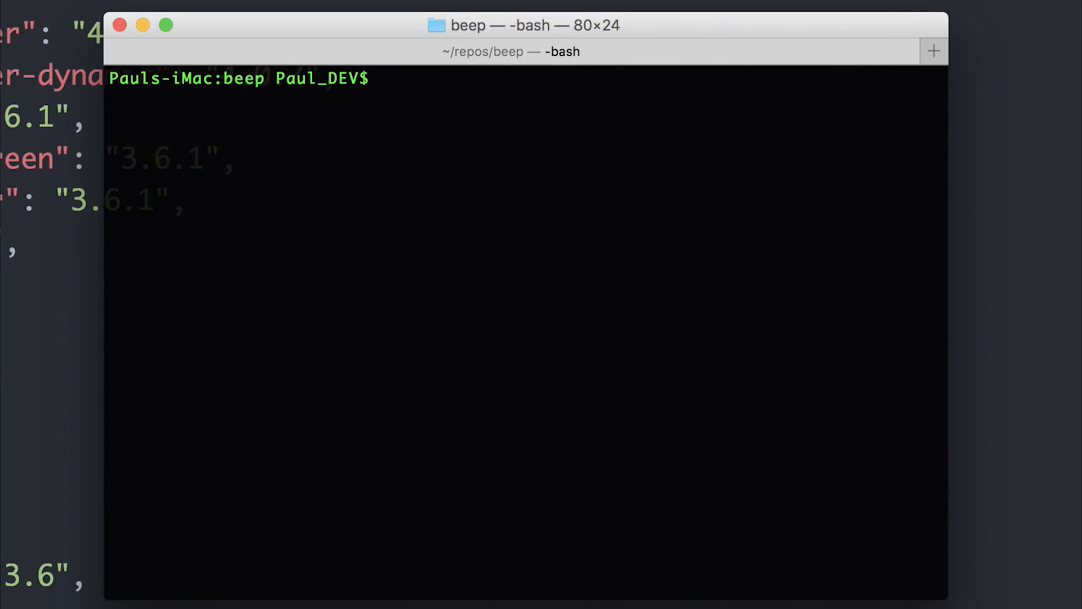
{"action": "type", "text": "ionic serve"}
{"action": "key", "text": "Return"}
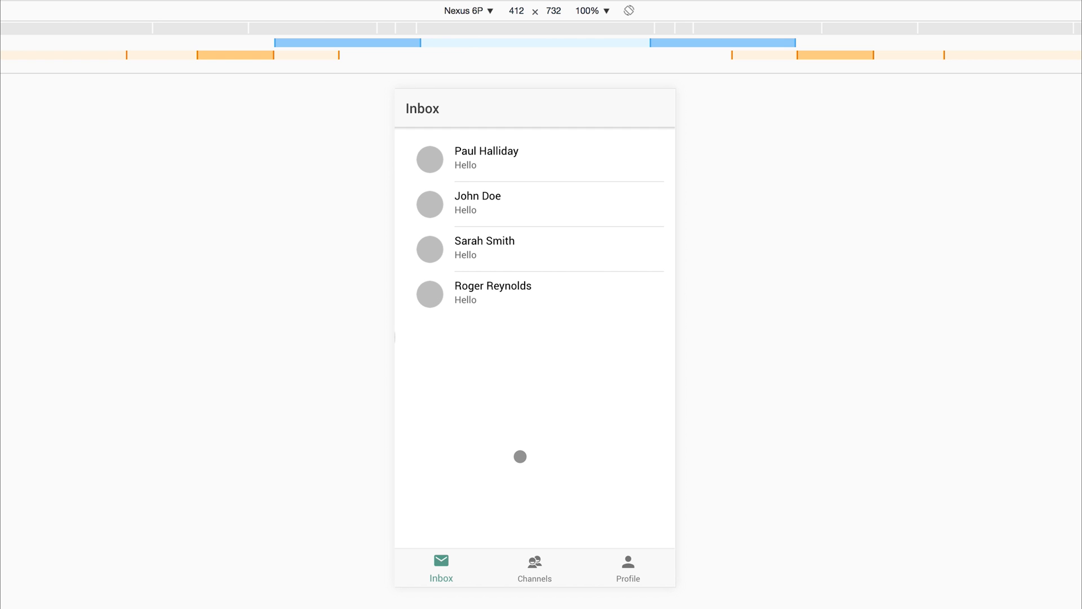